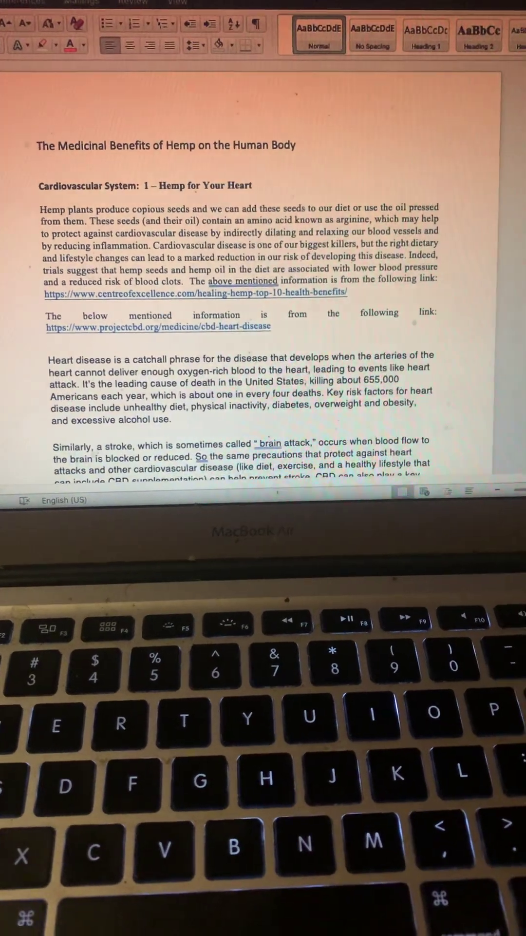
scroll(249, 293, down, 5)
scroll(249, 292, down, 4)
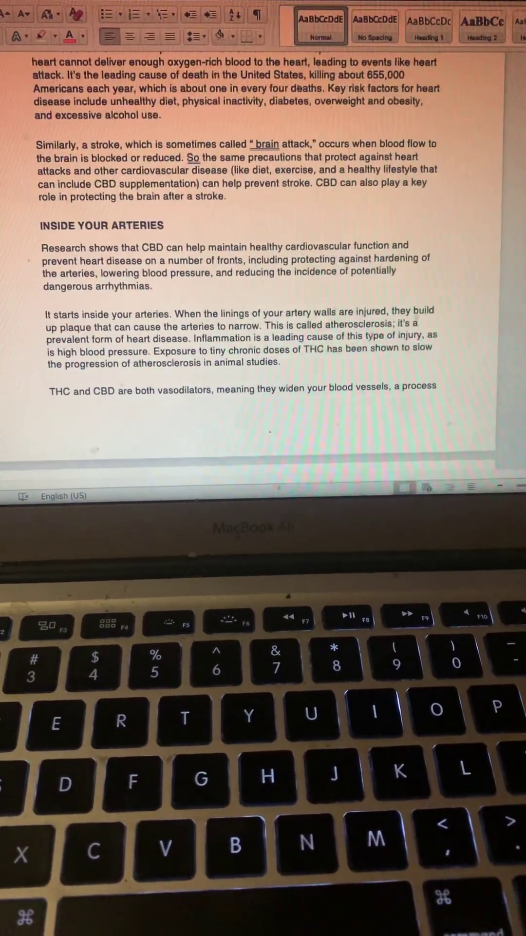
scroll(249, 293, down, 5)
scroll(249, 292, down, 5)
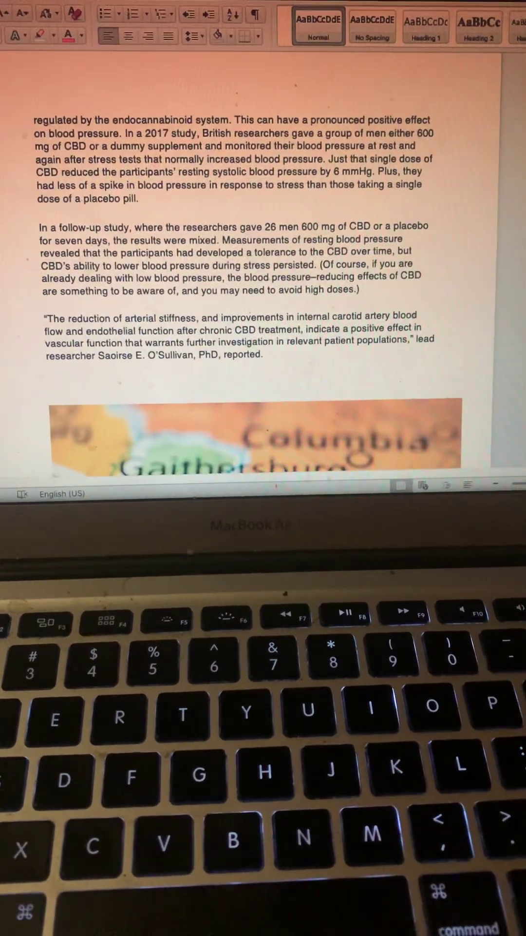
scroll(249, 292, down, 2)
scroll(249, 293, down, 5)
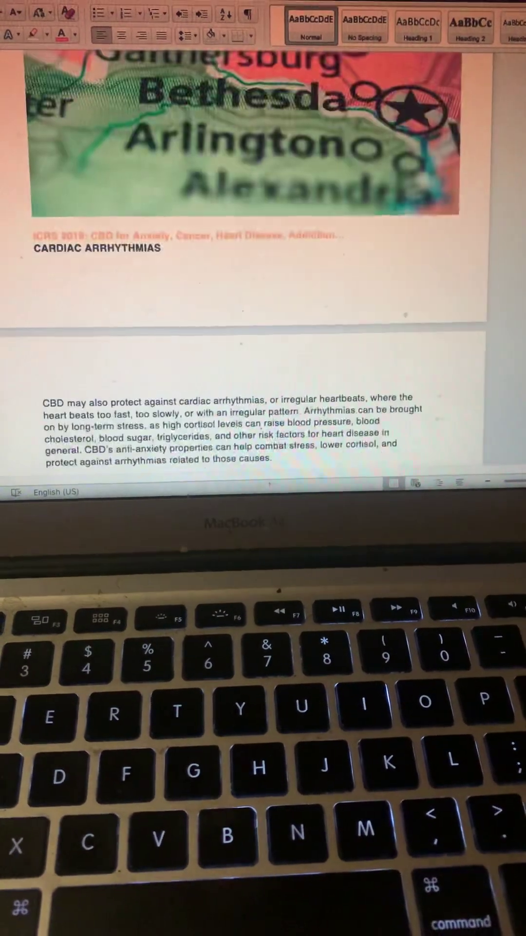
scroll(249, 293, down, 3)
scroll(249, 293, down, 3)
scroll(249, 293, down, 2)
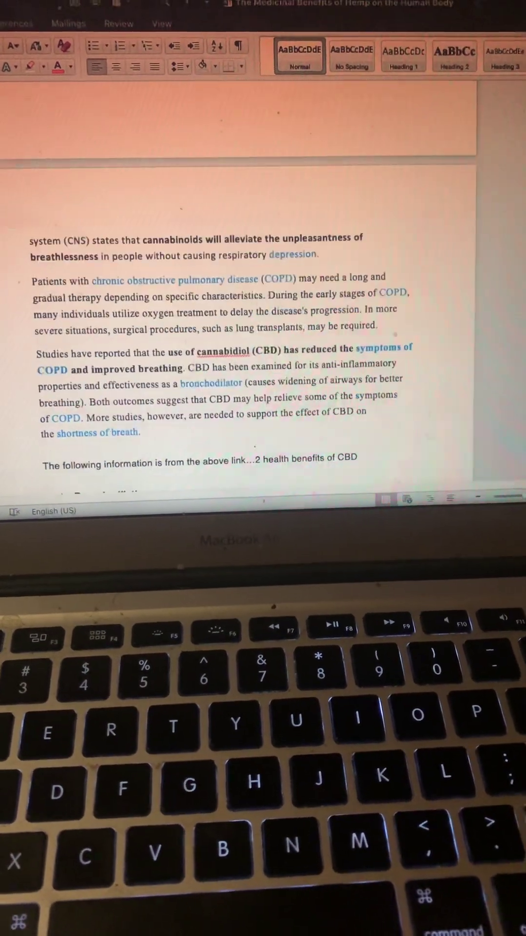
scroll(249, 293, down, 1)
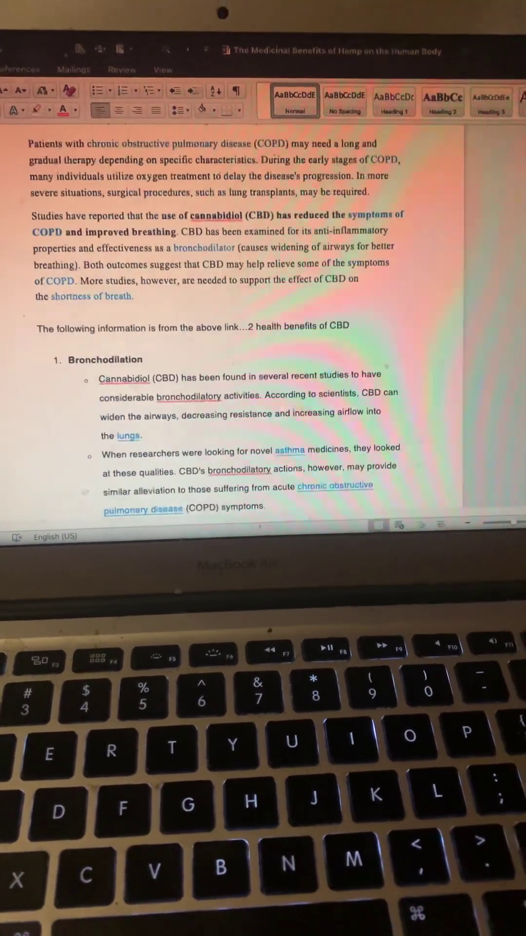
scroll(249, 293, down, 4)
scroll(248, 293, down, 3)
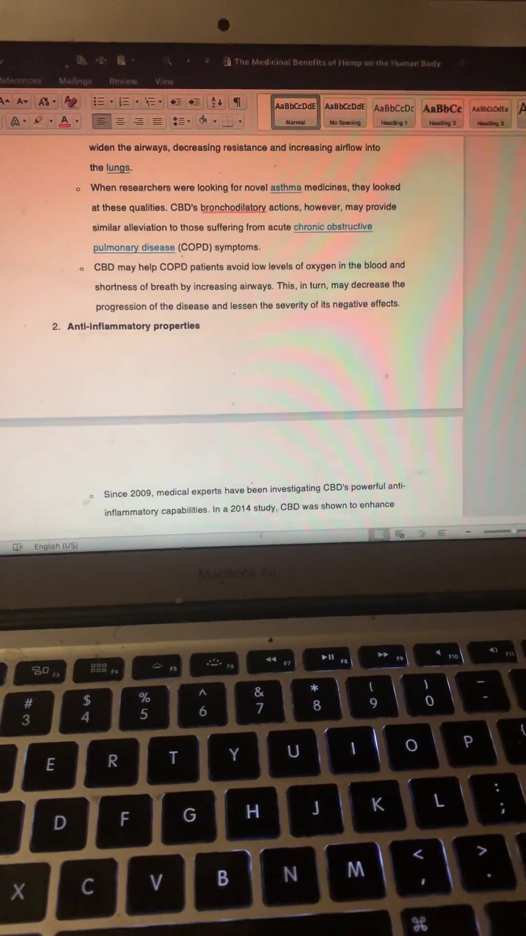
scroll(249, 293, down, 2)
scroll(249, 293, down, 1)
scroll(249, 292, down, 1)
scroll(249, 293, down, 1)
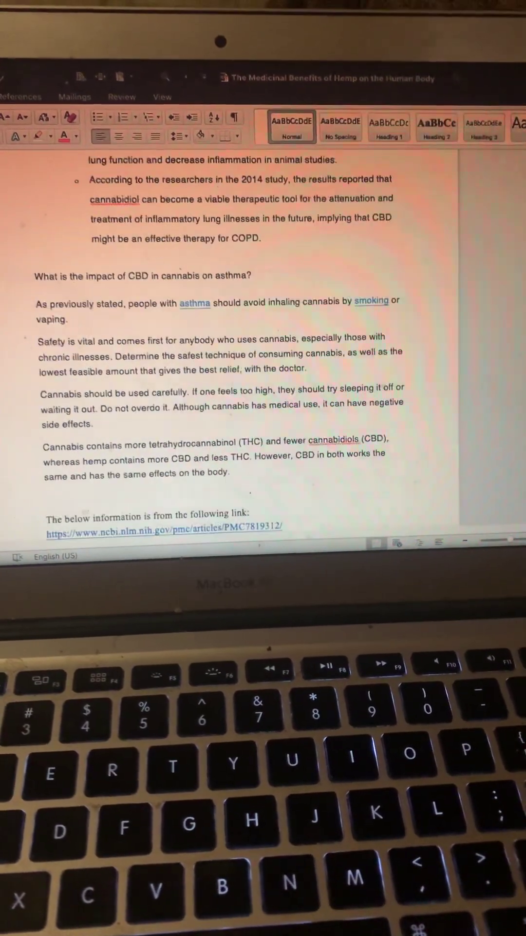
scroll(249, 293, down, 4)
scroll(249, 292, down, 3)
scroll(248, 293, down, 3)
scroll(249, 293, down, 2)
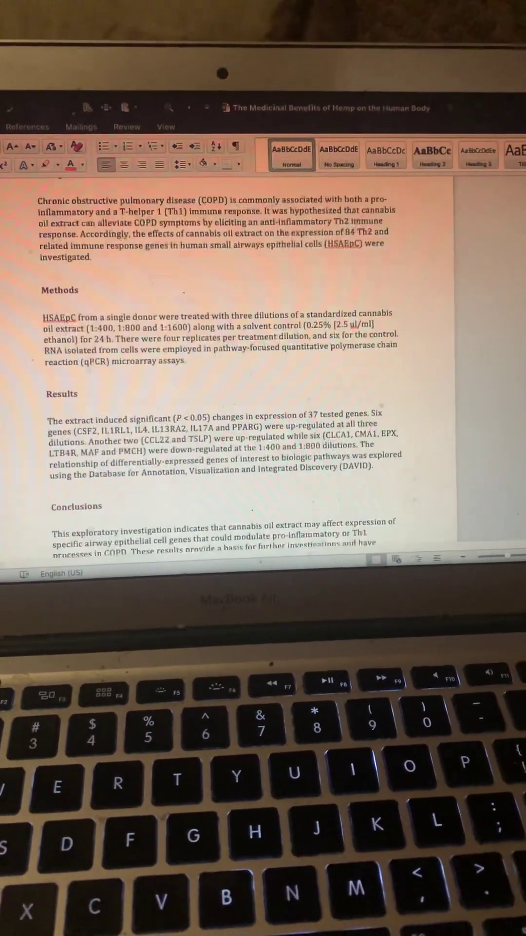
scroll(249, 292, down, 2)
scroll(248, 366, down, 3)
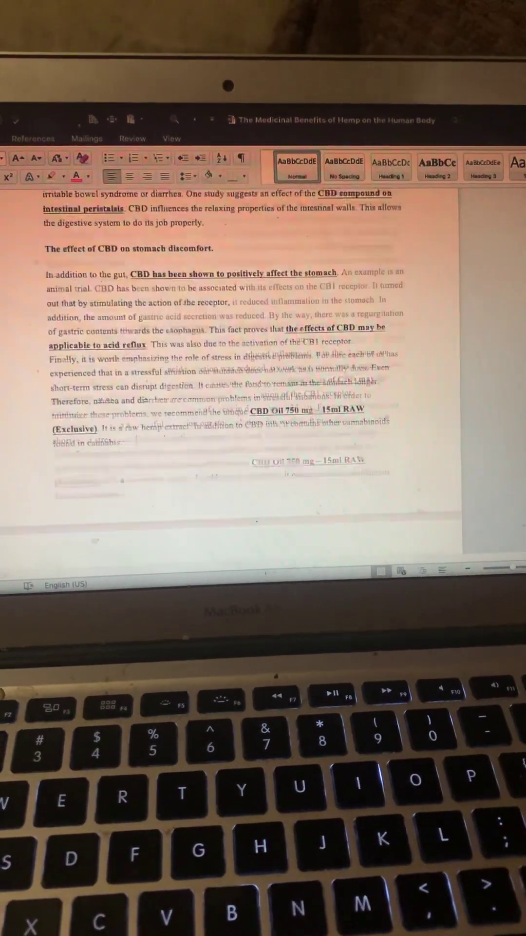
scroll(249, 402, down, 2)
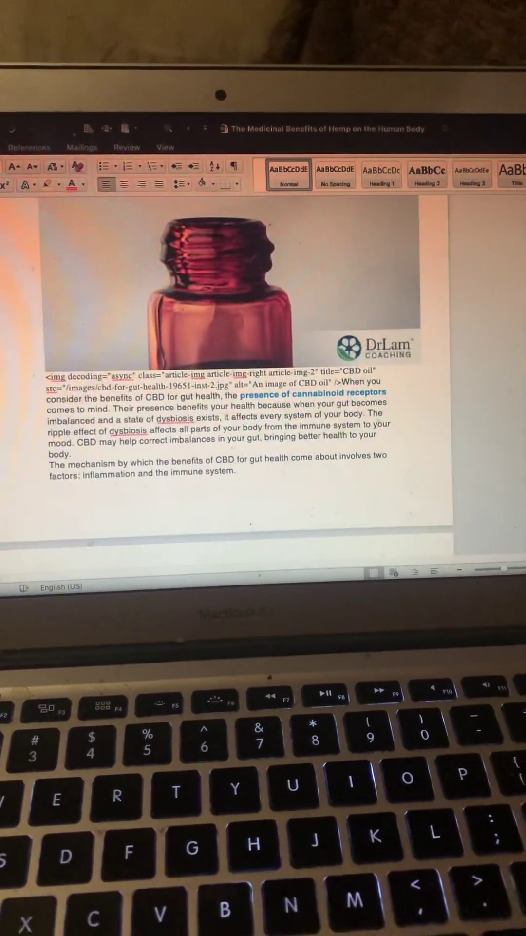
scroll(249, 366, down, 5)
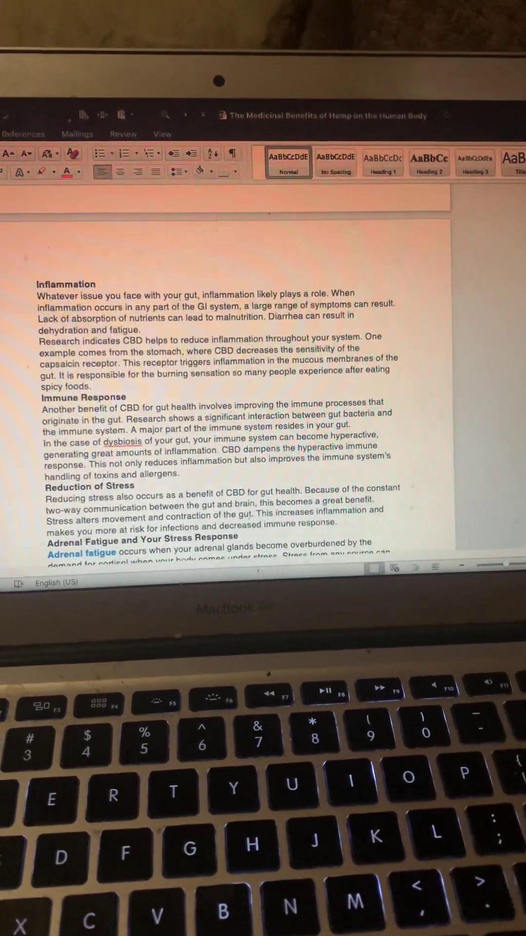
scroll(249, 365, down, 3)
scroll(248, 365, down, 3)
scroll(248, 365, down, 3)
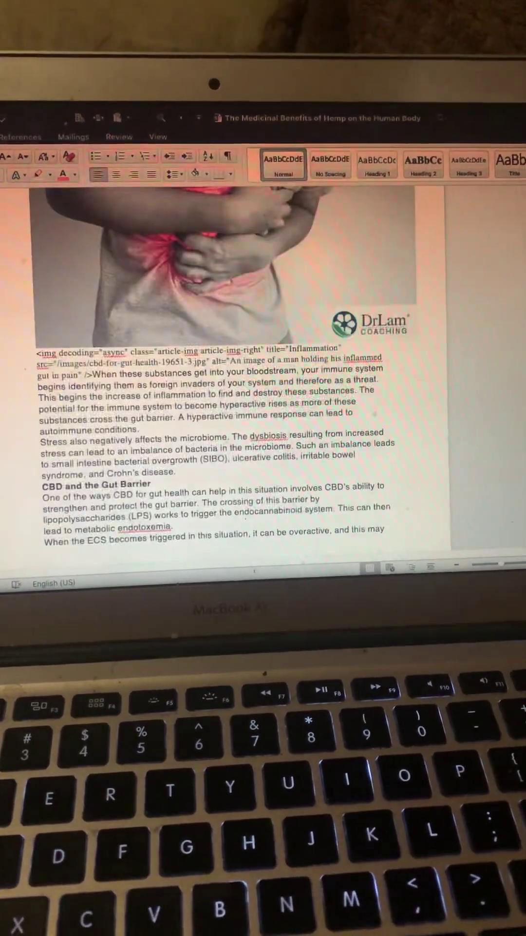
scroll(249, 366, down, 3)
scroll(249, 366, down, 3)
scroll(248, 365, down, 3)
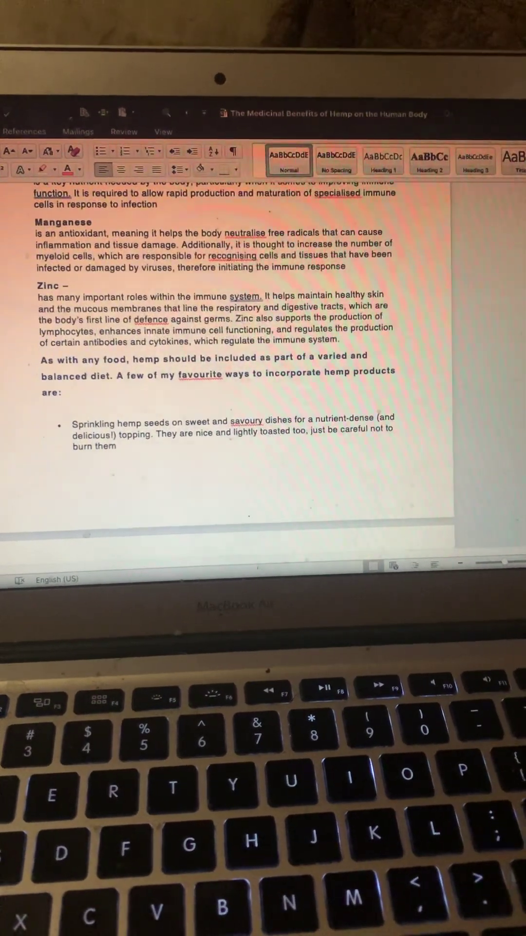
scroll(249, 351, down, 5)
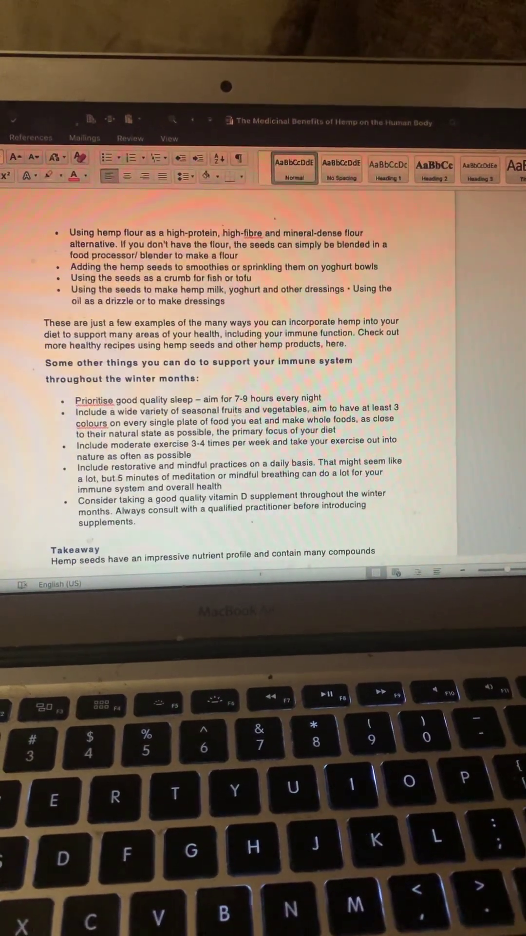
scroll(248, 365, down, 3)
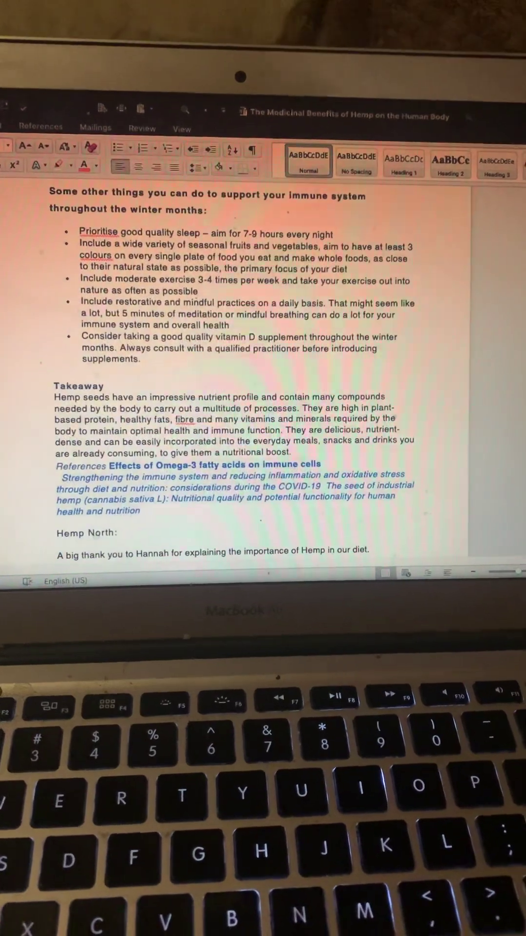
scroll(242, 366, down, 5)
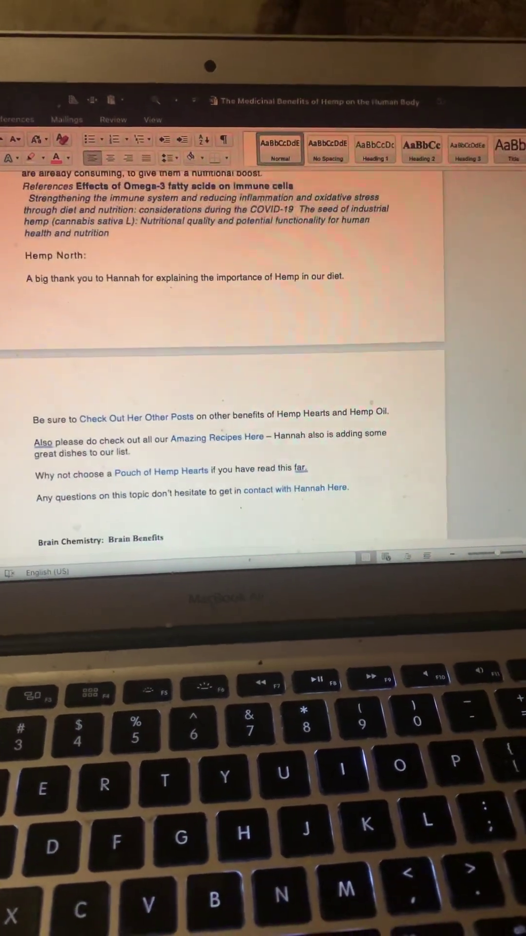
scroll(242, 365, down, 1)
scroll(219, 403, down, 3)
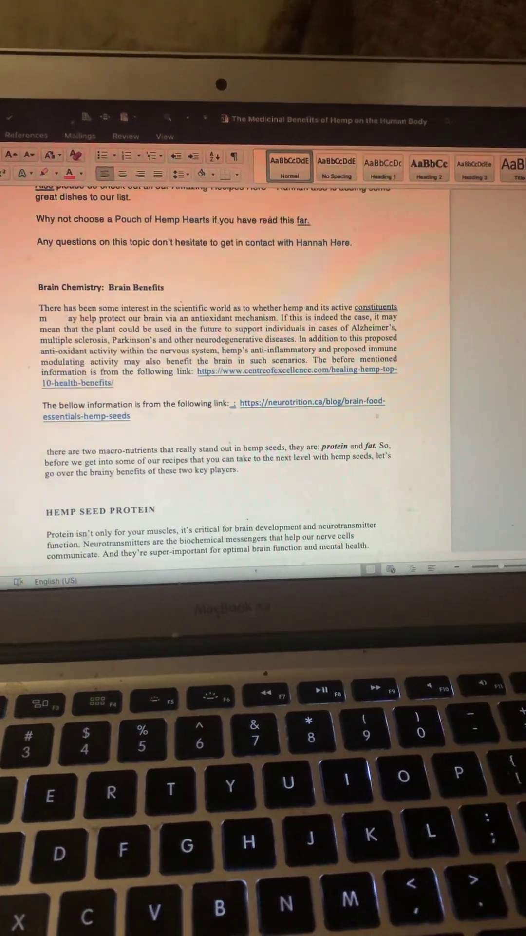
scroll(241, 366, down, 5)
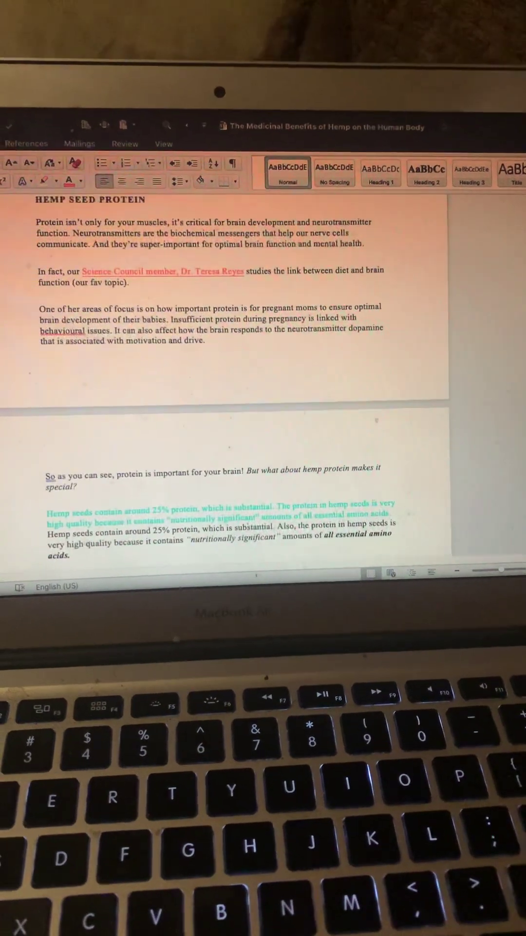
scroll(241, 366, down, 2)
scroll(241, 366, down, 3)
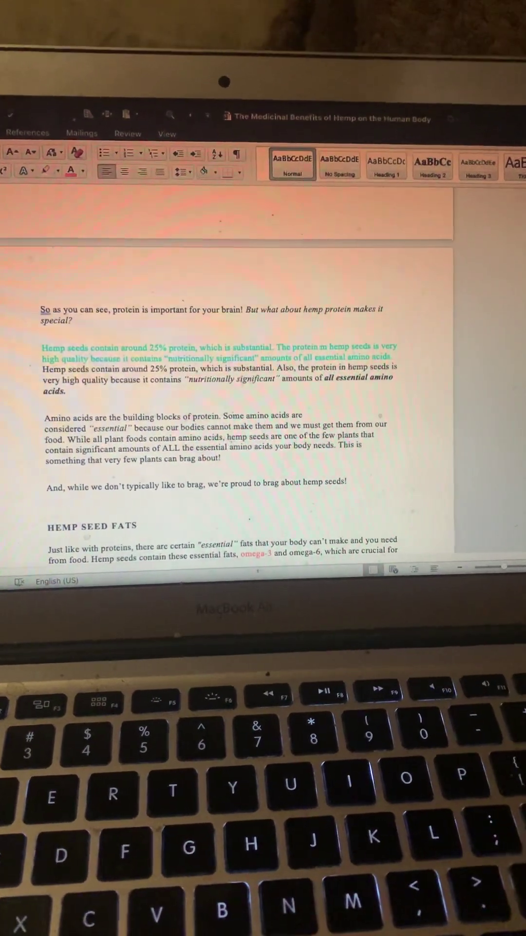
scroll(227, 402, down, 5)
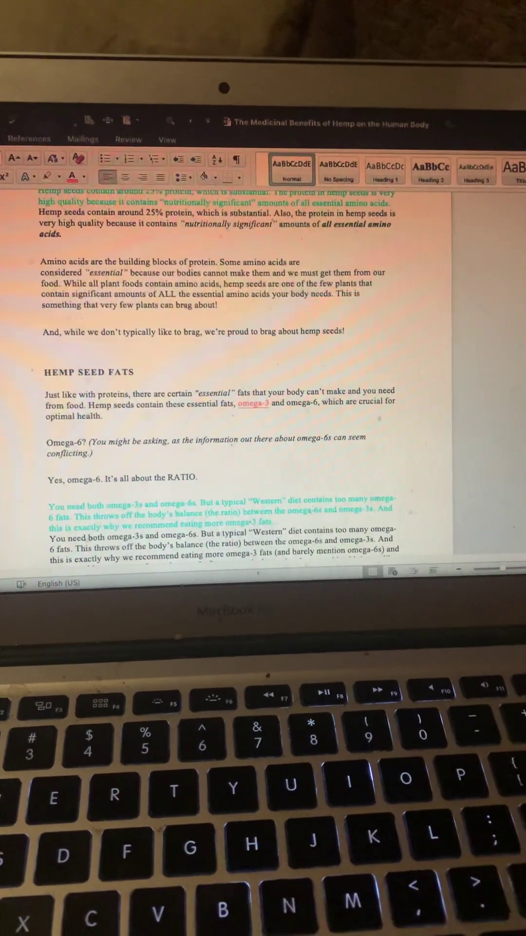
scroll(227, 381, down, 3)
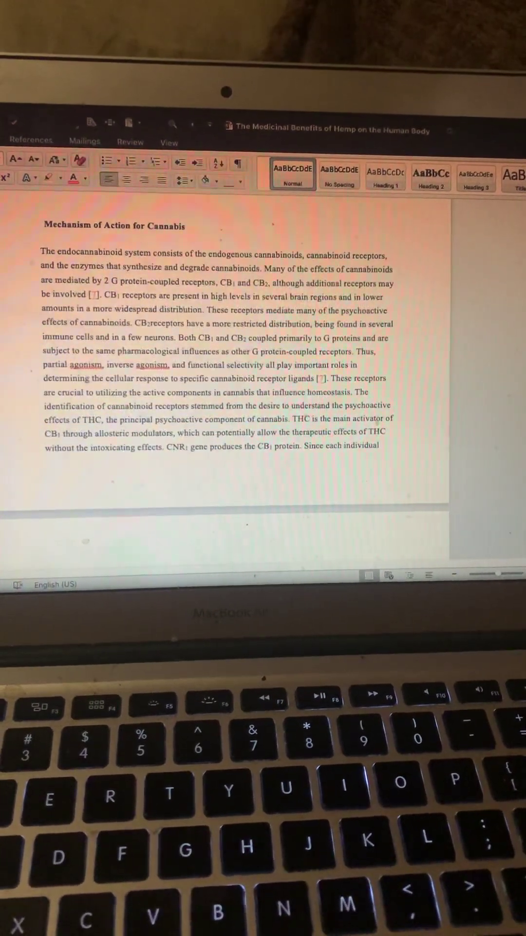
scroll(227, 366, down, 8)
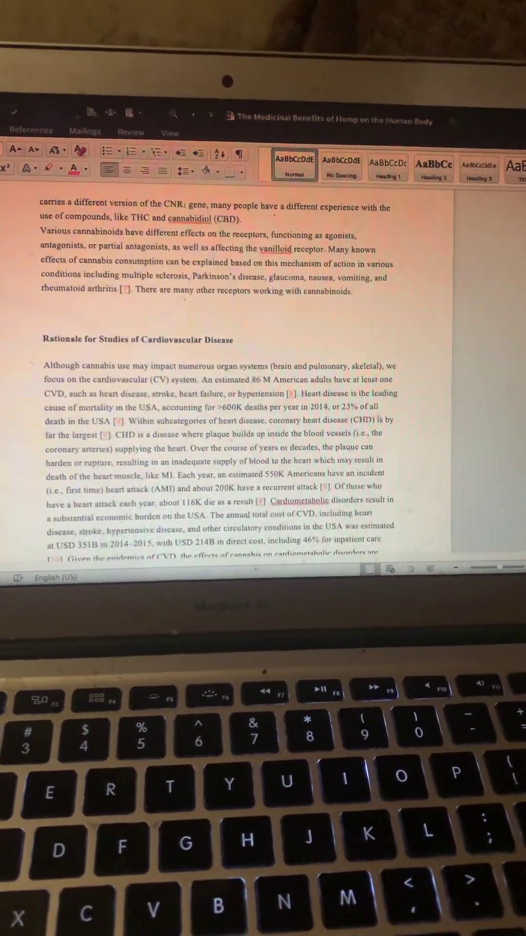
scroll(242, 365, down, 3)
scroll(241, 365, down, 5)
scroll(242, 366, down, 3)
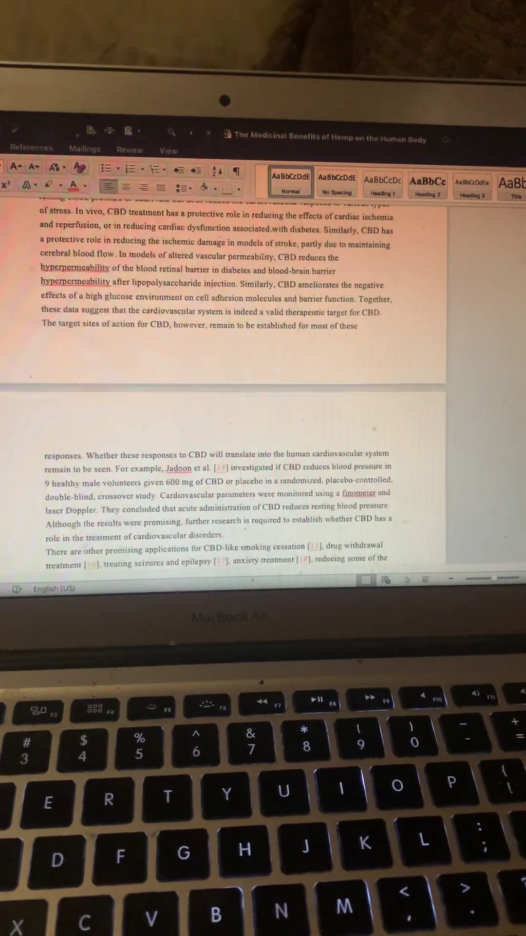
scroll(227, 366, down, 5)
scroll(227, 366, down, 5)
scroll(227, 366, down, 5)
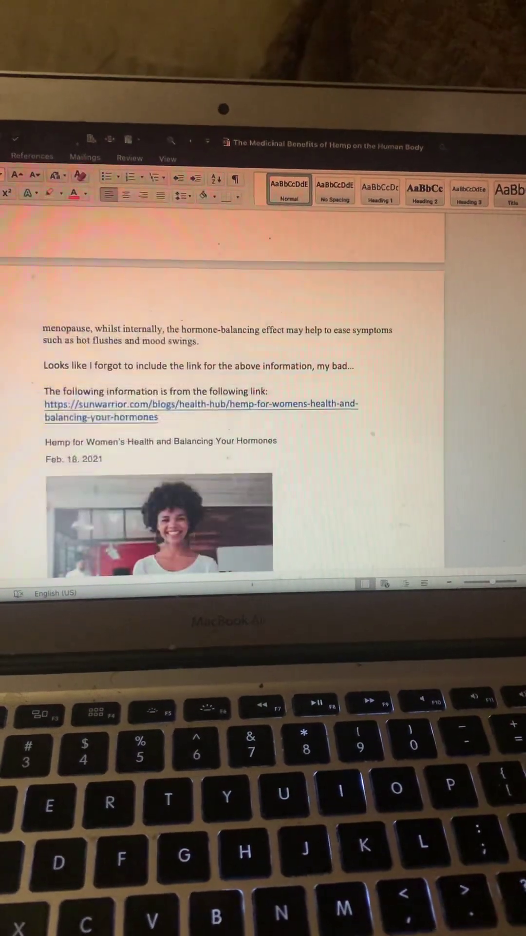
scroll(227, 366, down, 3)
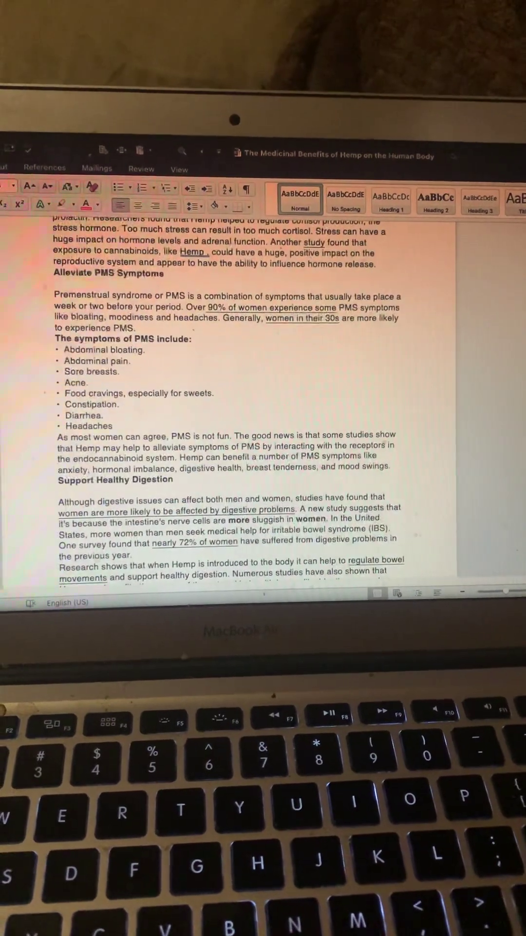
scroll(227, 395, down, 3)
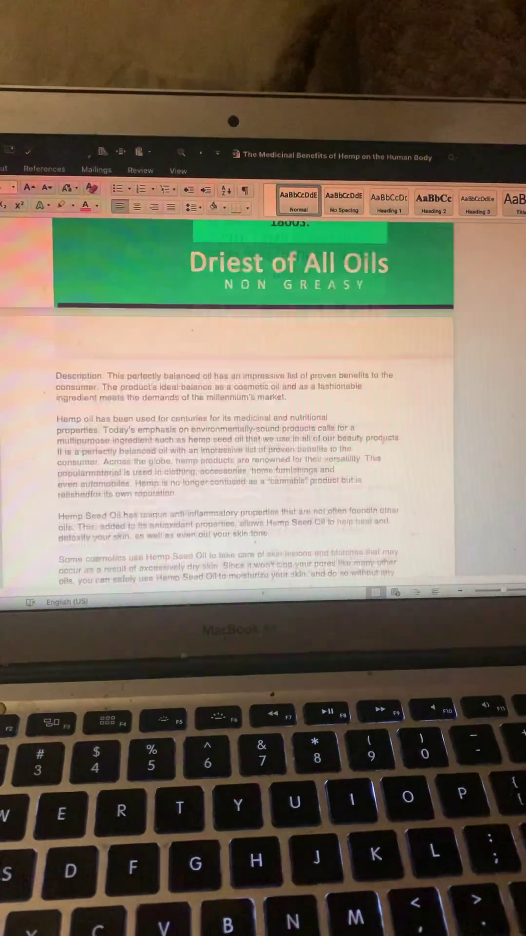
scroll(249, 394, down, 2)
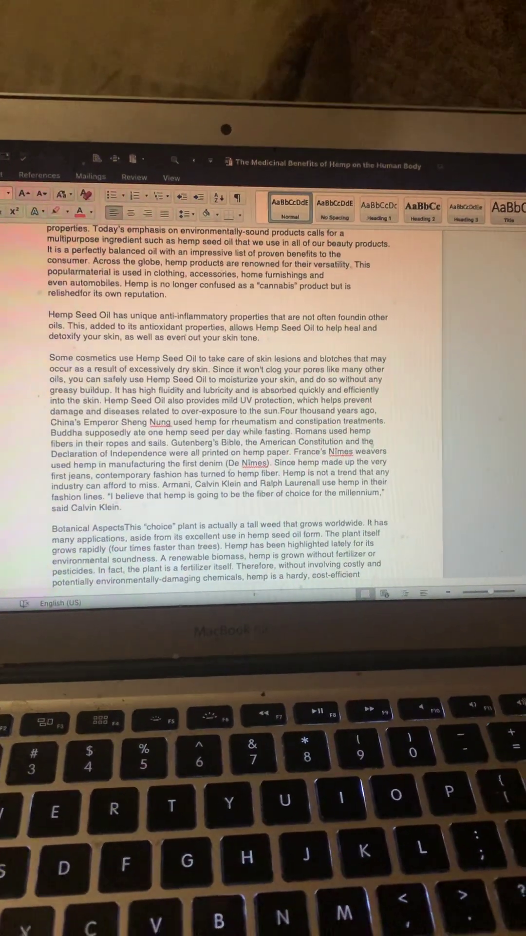
scroll(241, 395, down, 5)
scroll(220, 402, down, 10)
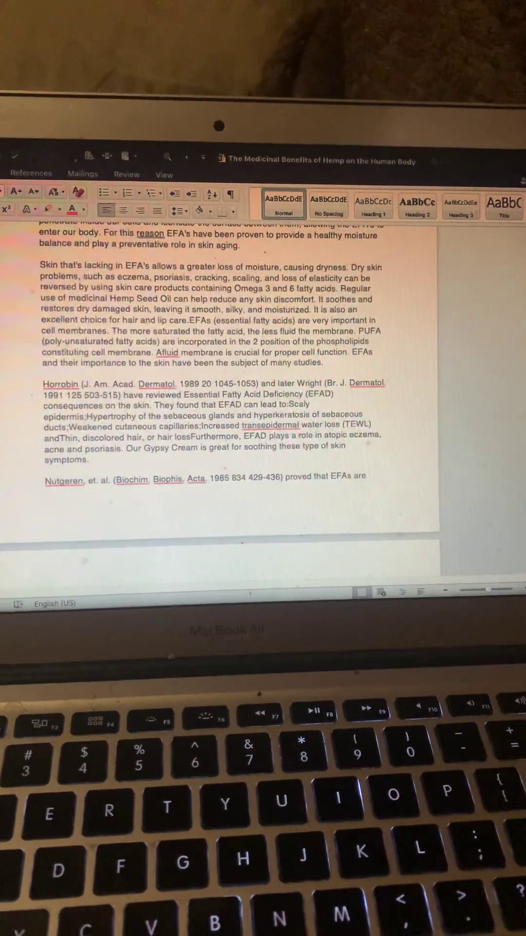
scroll(220, 402, down, 10)
scroll(219, 409, down, 5)
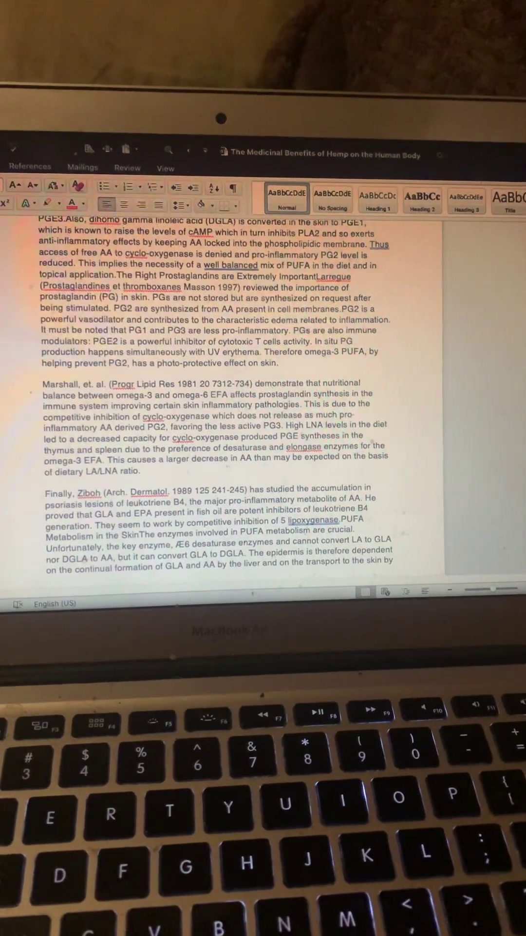
scroll(219, 402, down, 8)
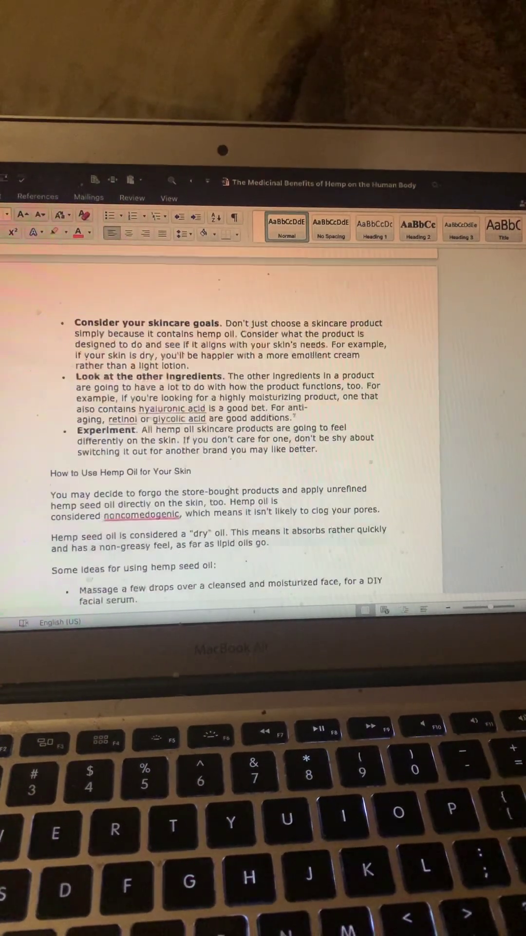
scroll(220, 410, down, 4)
scroll(220, 410, down, 5)
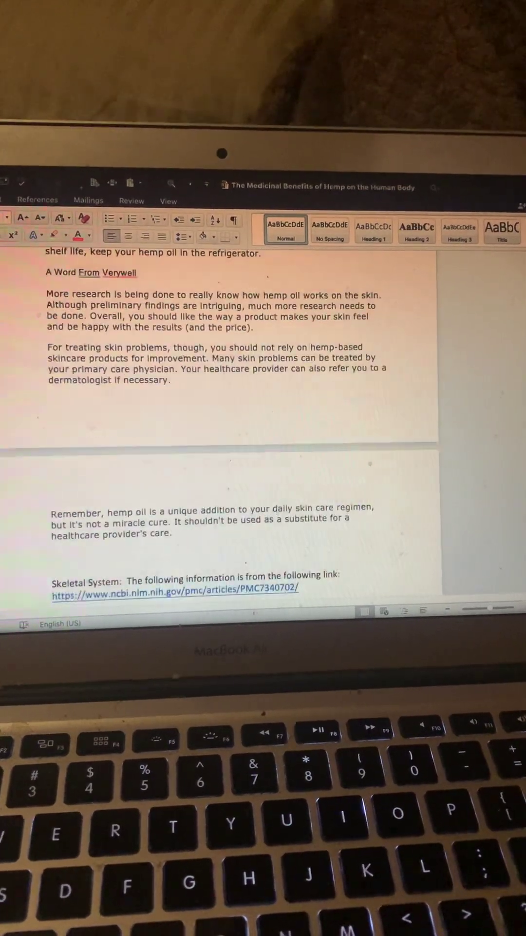
scroll(219, 410, down, 5)
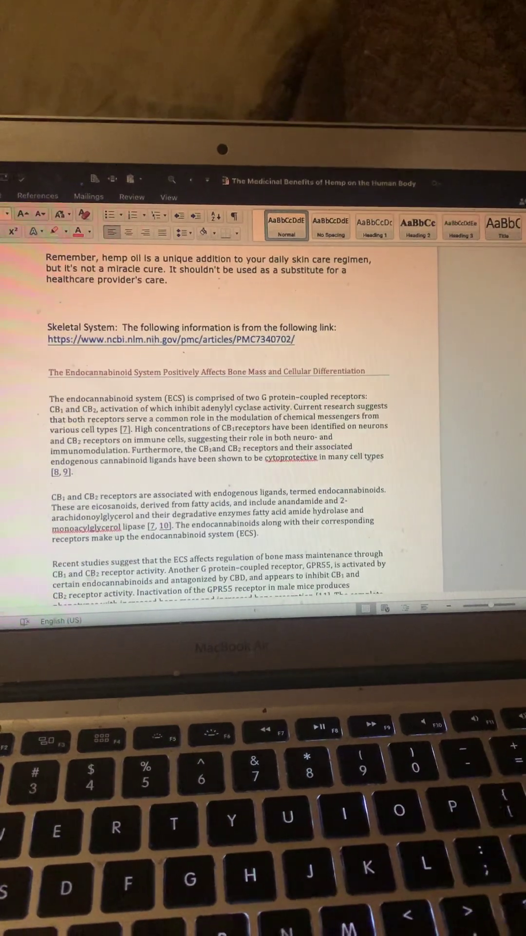
scroll(220, 409, down, 3)
scroll(219, 409, down, 5)
scroll(220, 409, down, 3)
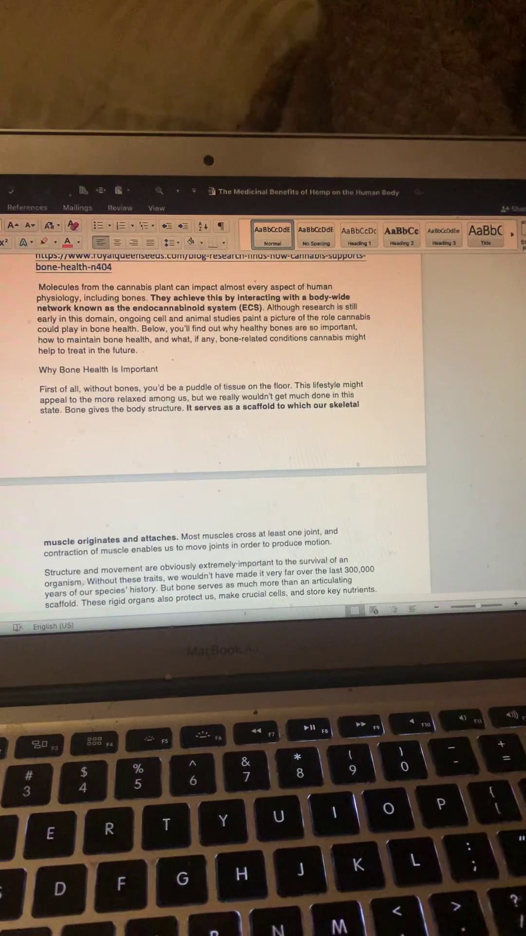
scroll(220, 431, down, 3)
scroll(219, 431, down, 5)
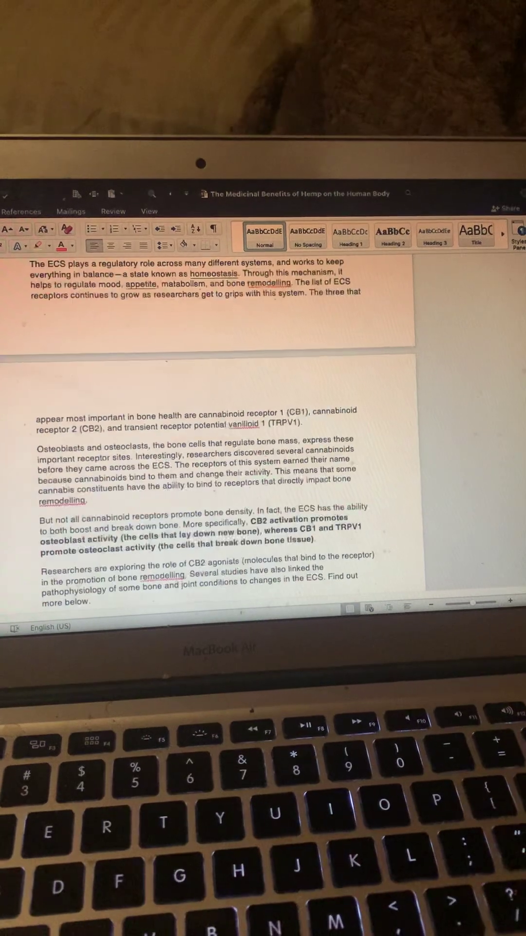
scroll(219, 438, down, 5)
scroll(219, 438, down, 5)
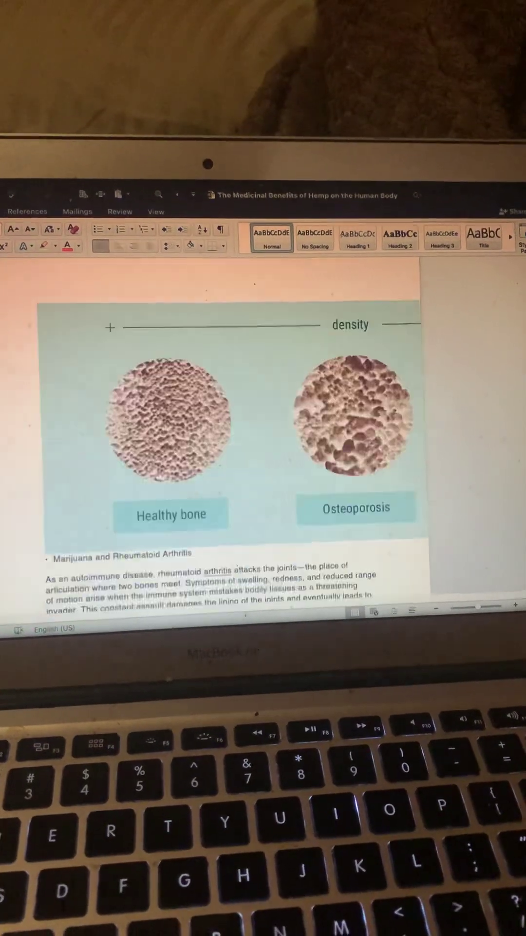
scroll(220, 438, down, 5)
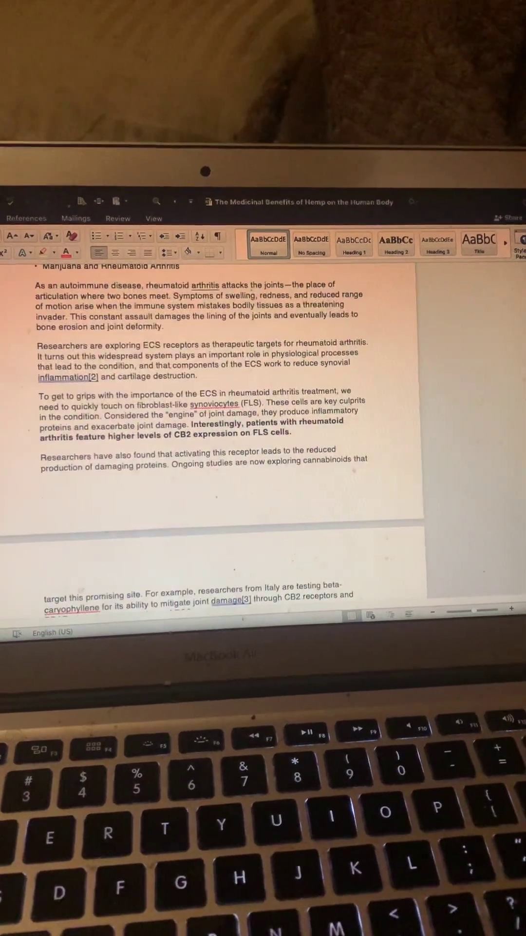
scroll(219, 438, down, 3)
scroll(219, 439, down, 10)
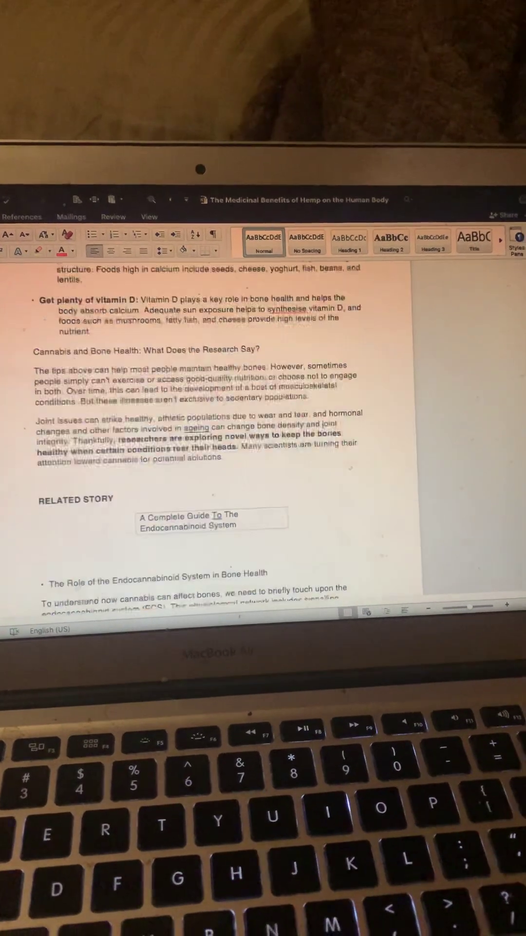
scroll(219, 439, up, 2)
scroll(219, 438, down, 10)
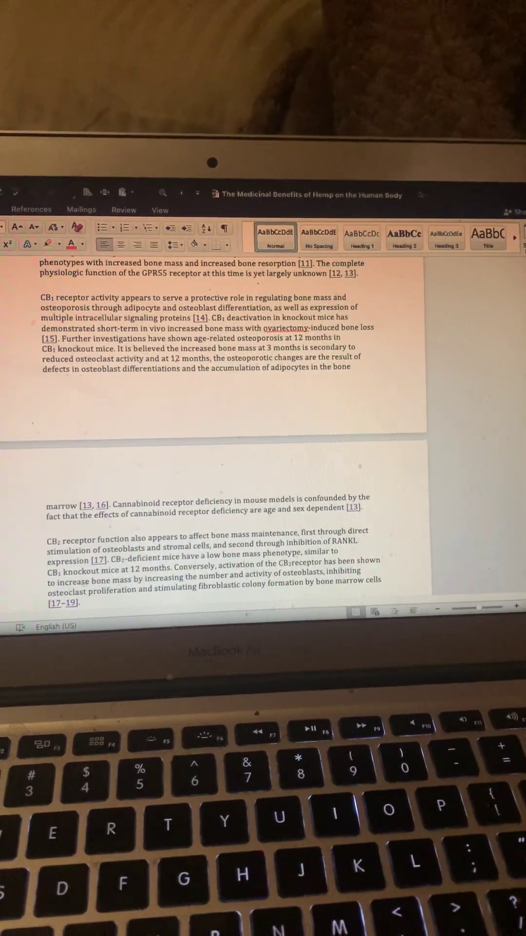
scroll(219, 439, down, 10)
scroll(219, 439, down, 5)
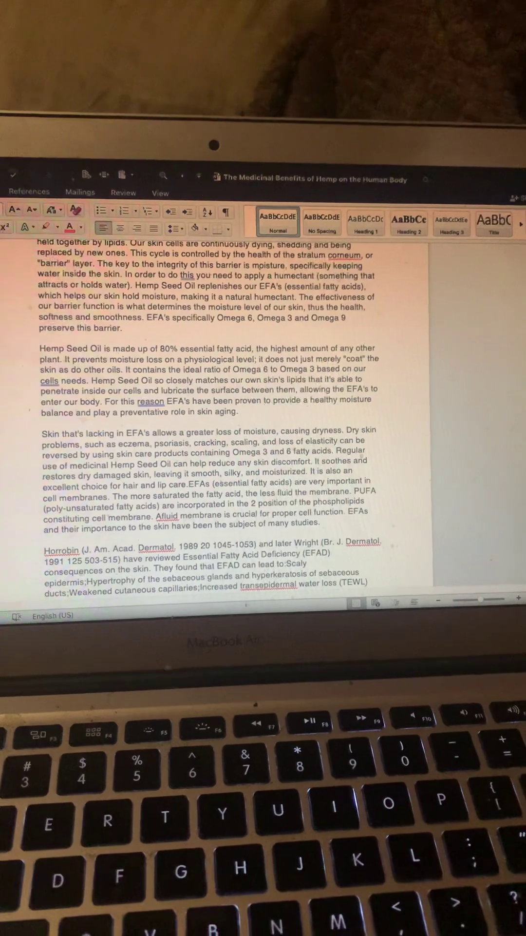
scroll(219, 402, down, 10)
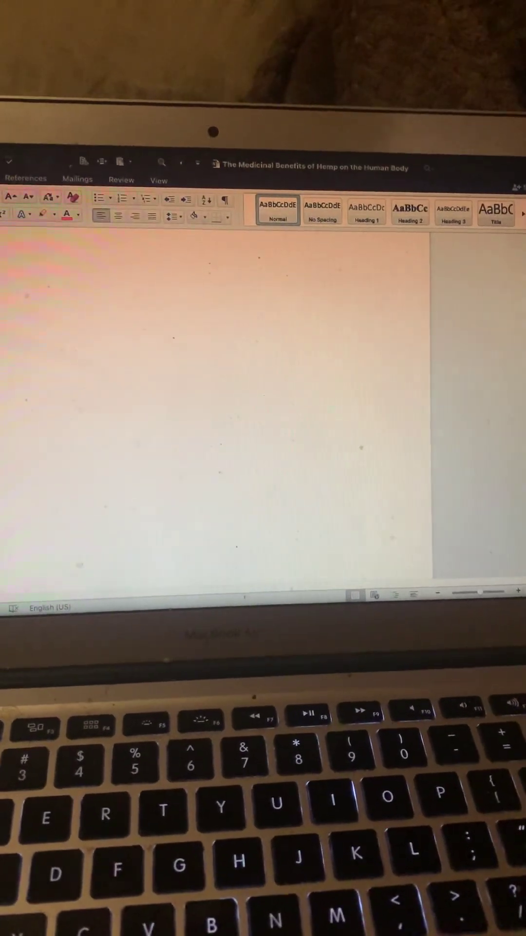
scroll(220, 402, down, 10)
scroll(220, 402, down, 10)
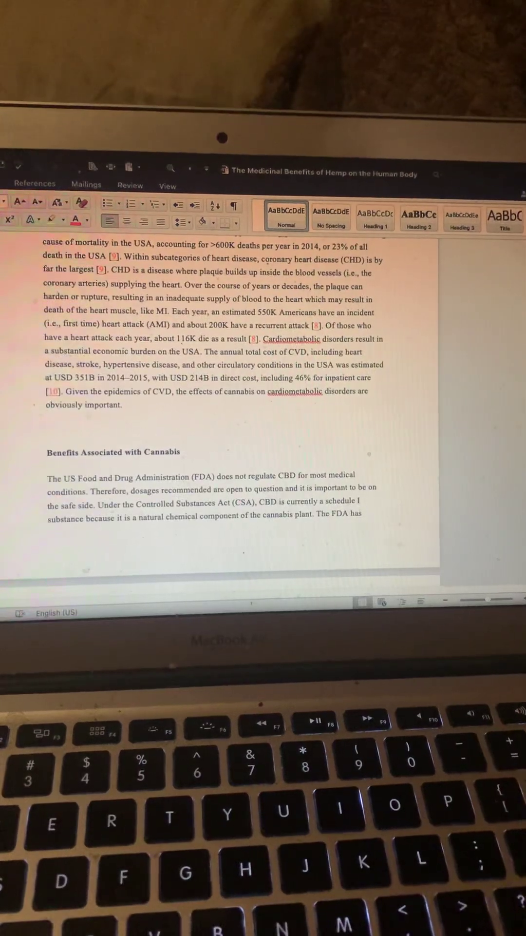
scroll(220, 438, down, 10)
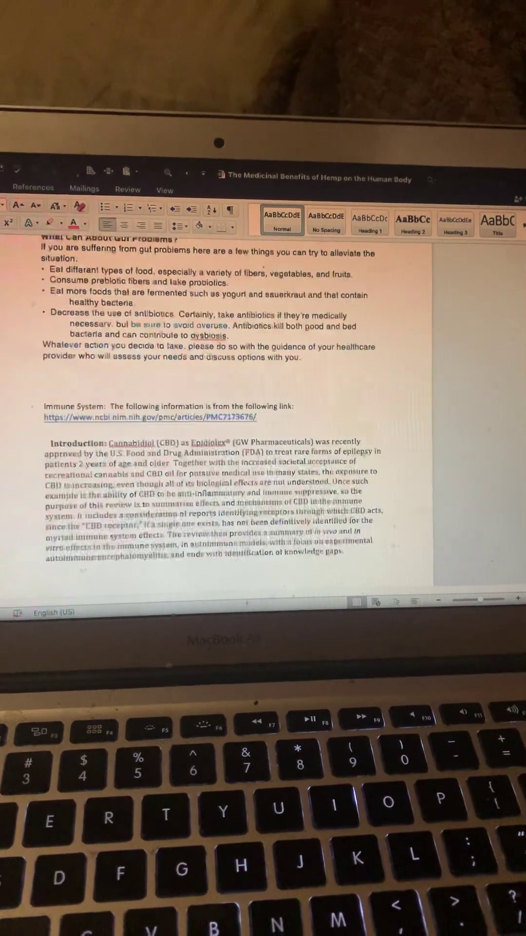
scroll(219, 410, down, 10)
scroll(219, 410, down, 10)
scroll(220, 409, down, 5)
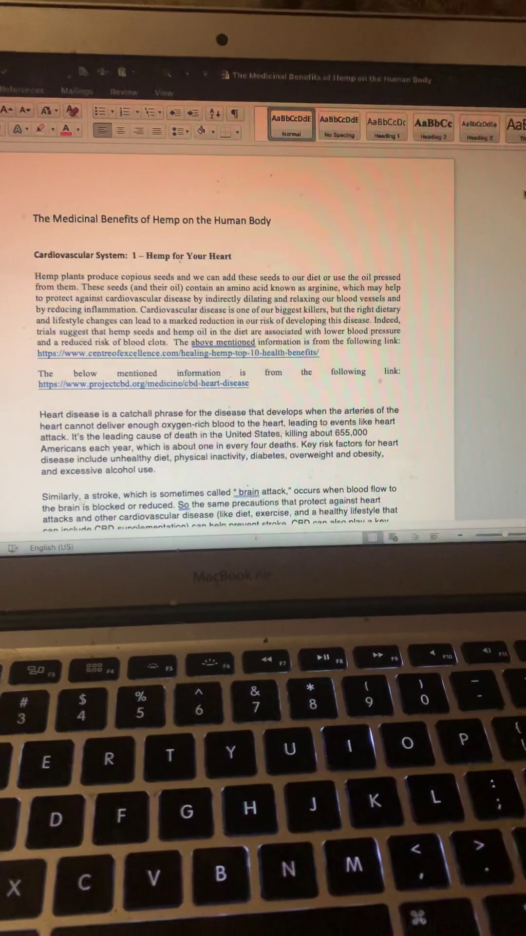
Place the cursor in the first justified paragraph below the hemp essay's title.
click(437, 271)
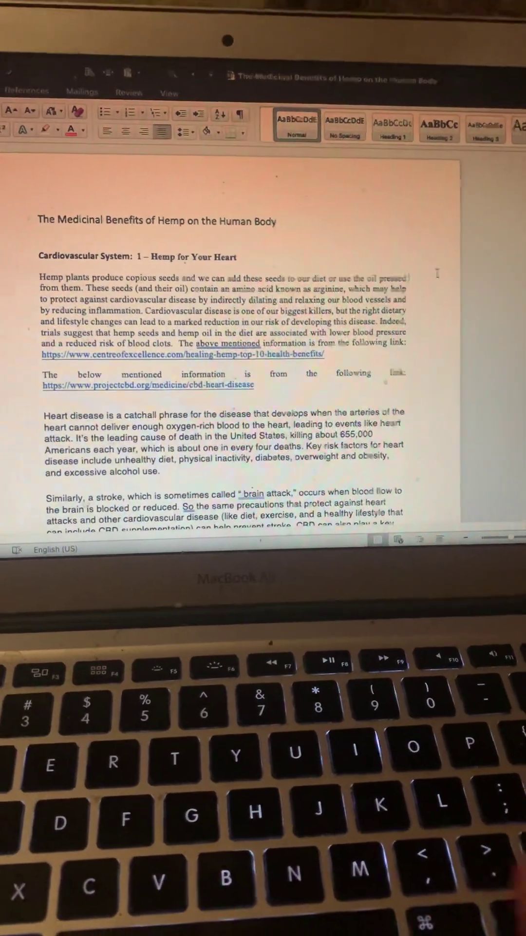